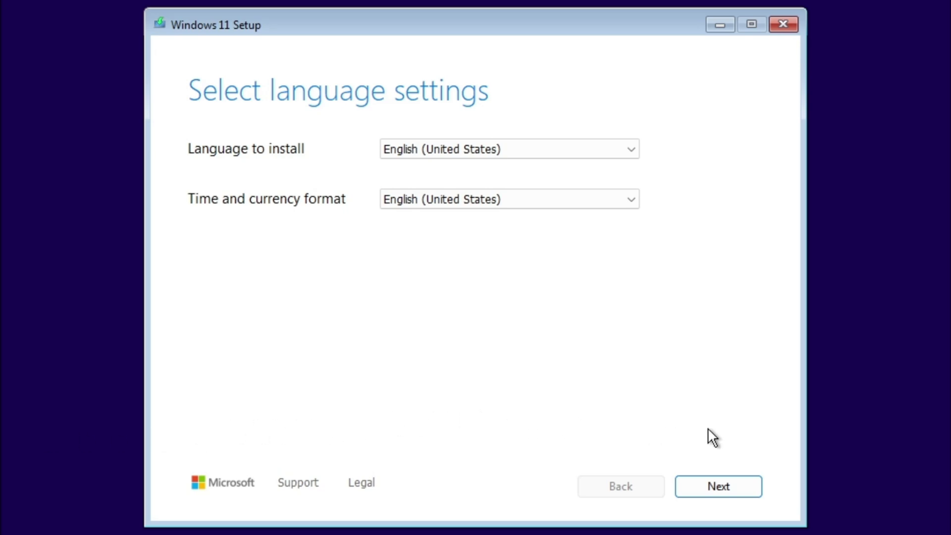
Keep English (United States) and the US keyboard, then agree that everything will be deleted.
click(751, 485)
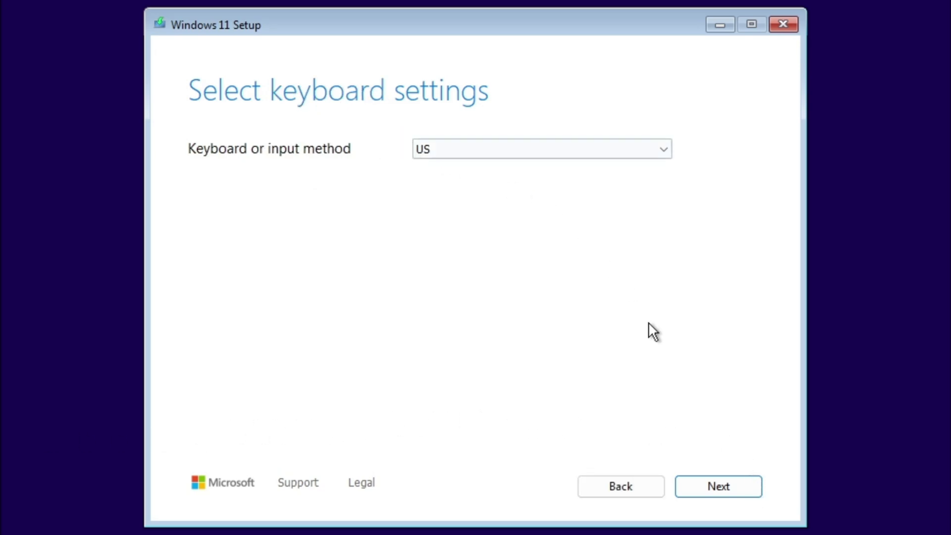
click(721, 484)
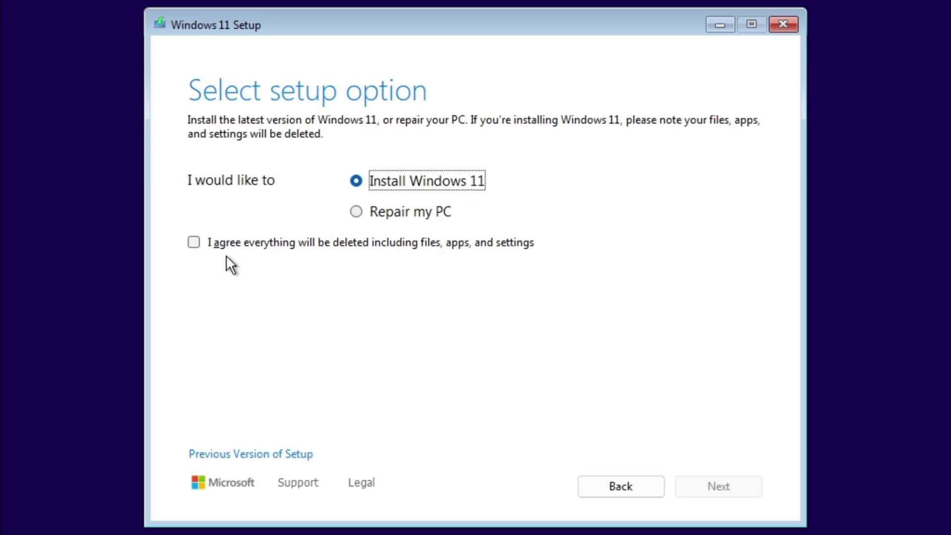
click(196, 238)
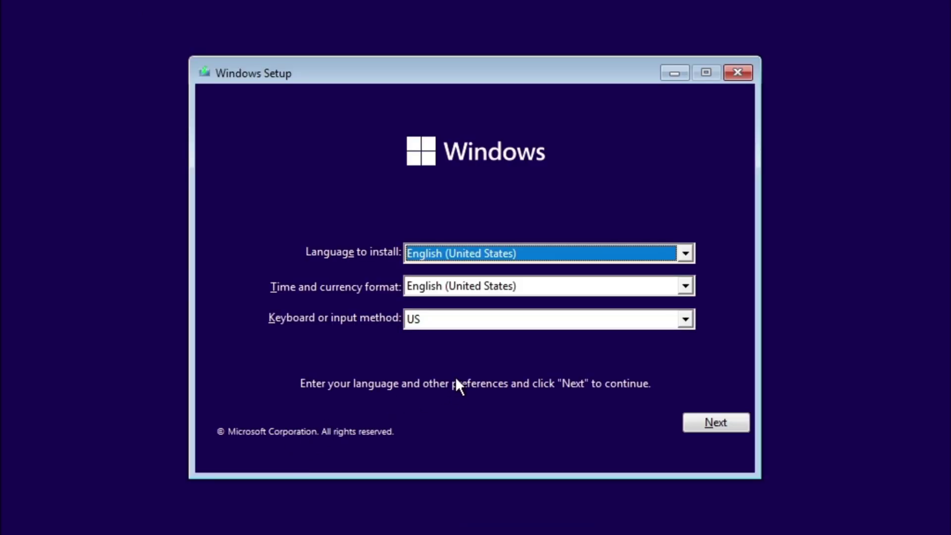
click(716, 420)
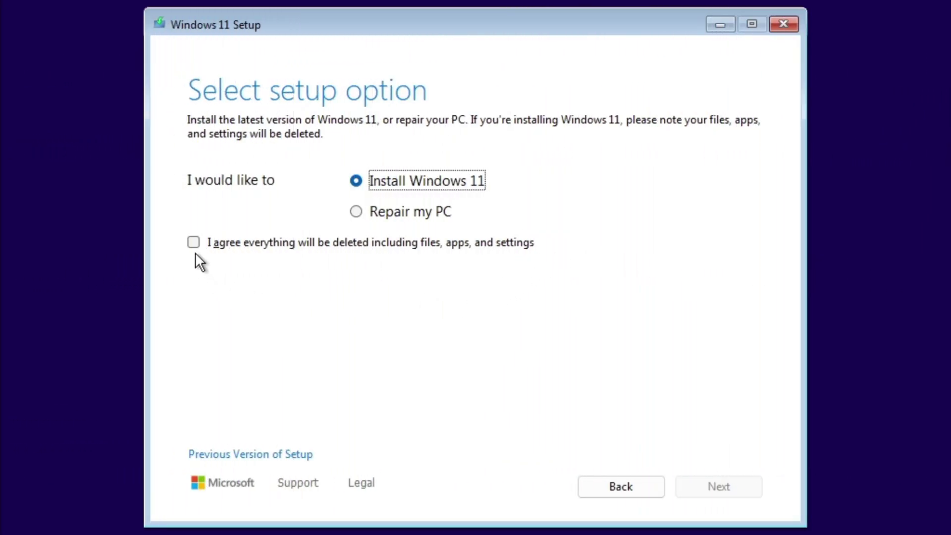
Agree to the deletion, continue, and choose 'I don't have a product key'.
click(194, 244)
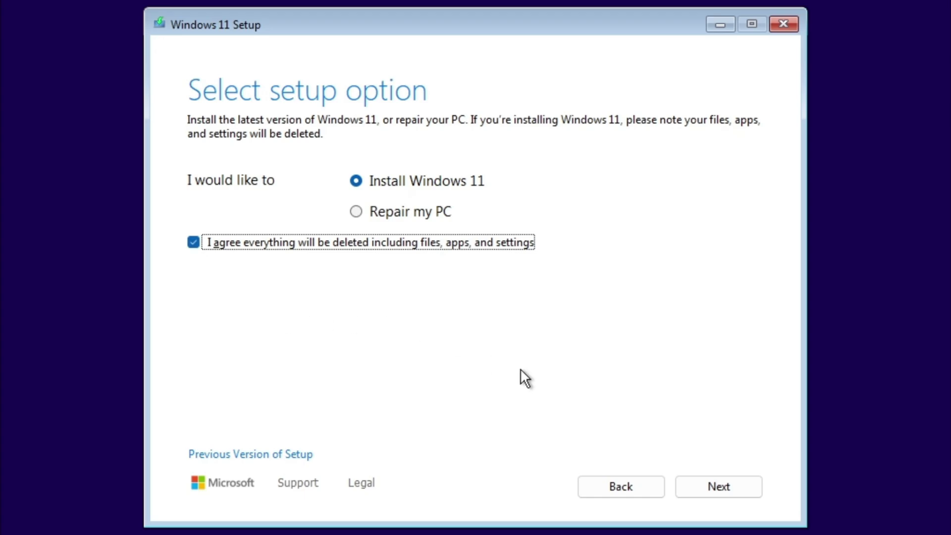
click(730, 484)
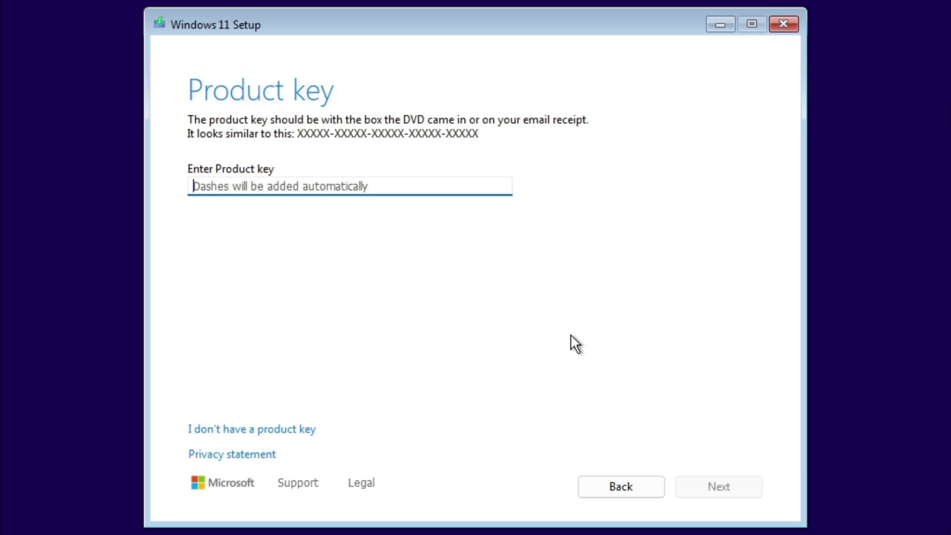
click(267, 431)
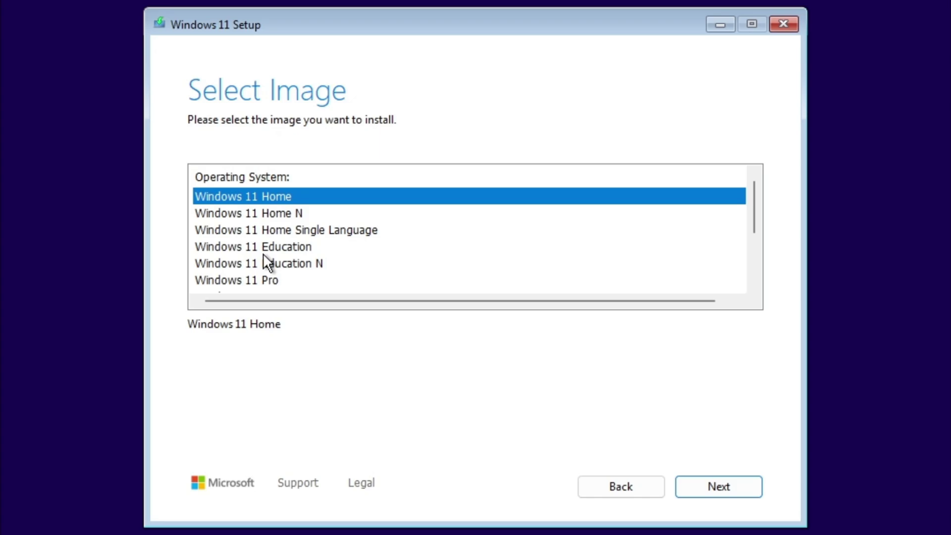
Select Windows 11 Pro from the edition list and accept the license terms.
scroll(263, 254, down, 2)
scroll(273, 254, up, 2)
scroll(281, 254, down, 2)
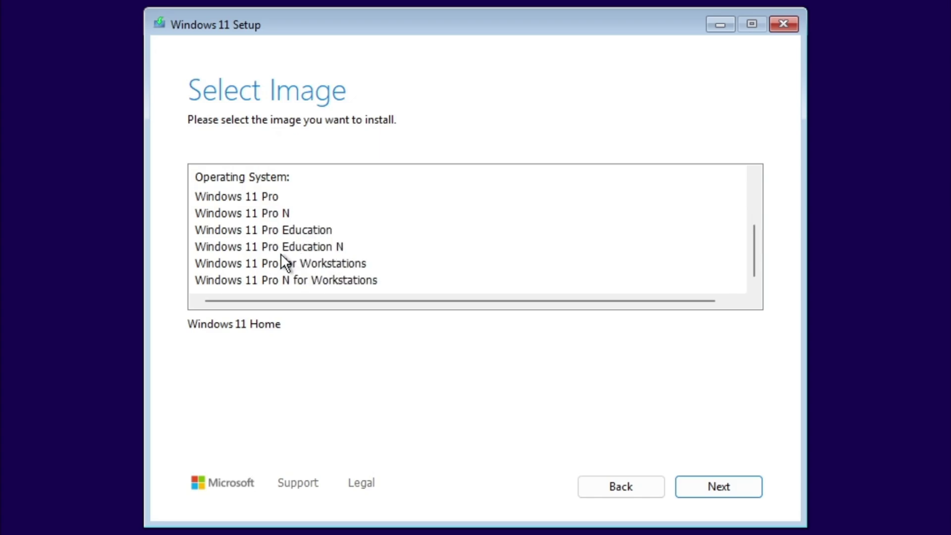
click(256, 202)
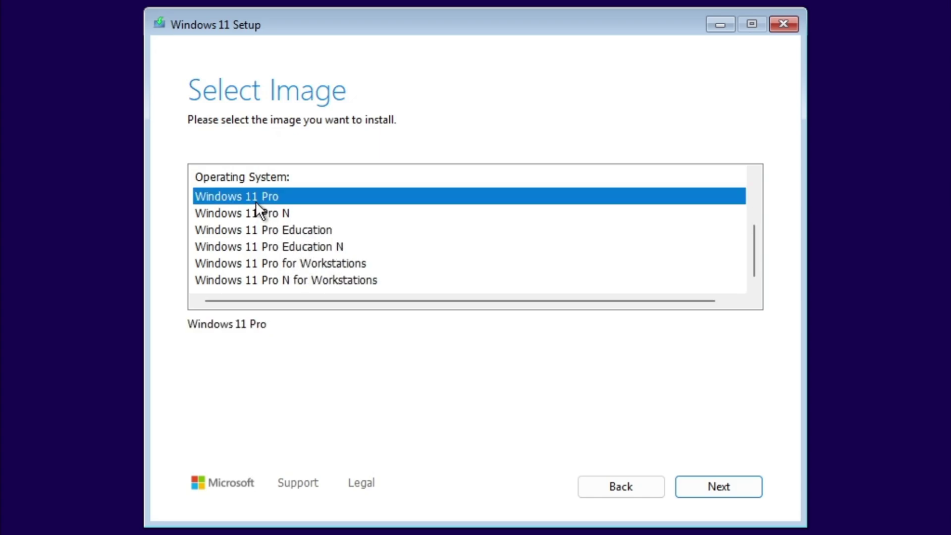
key(Return)
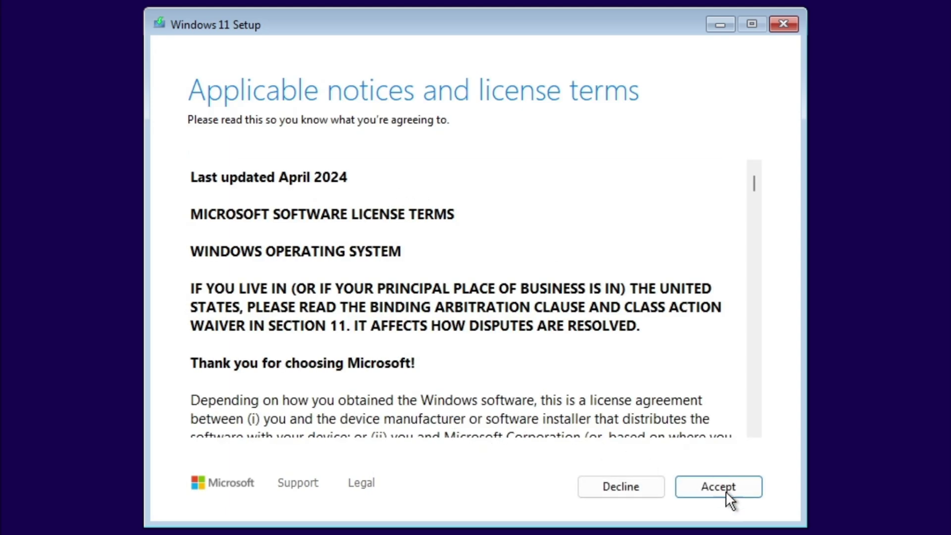
click(729, 490)
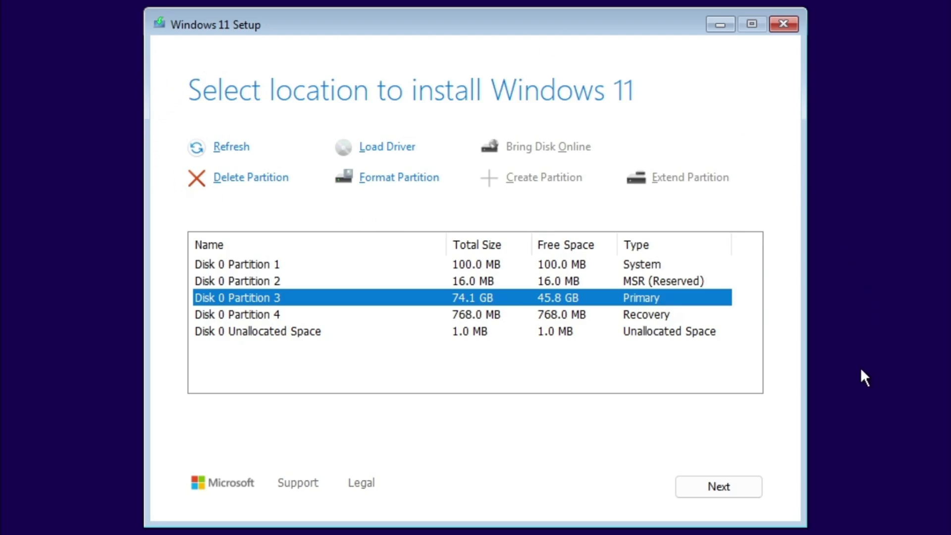
click(232, 267)
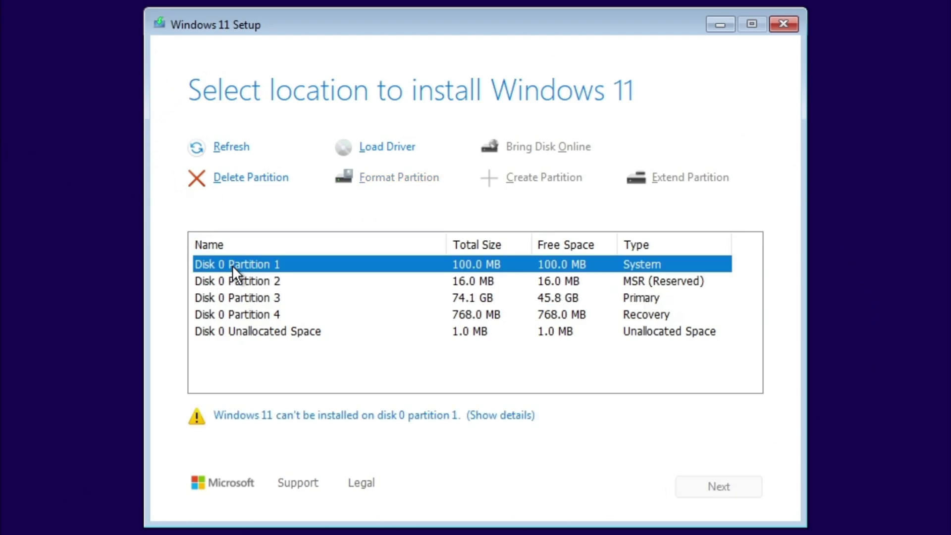
click(233, 280)
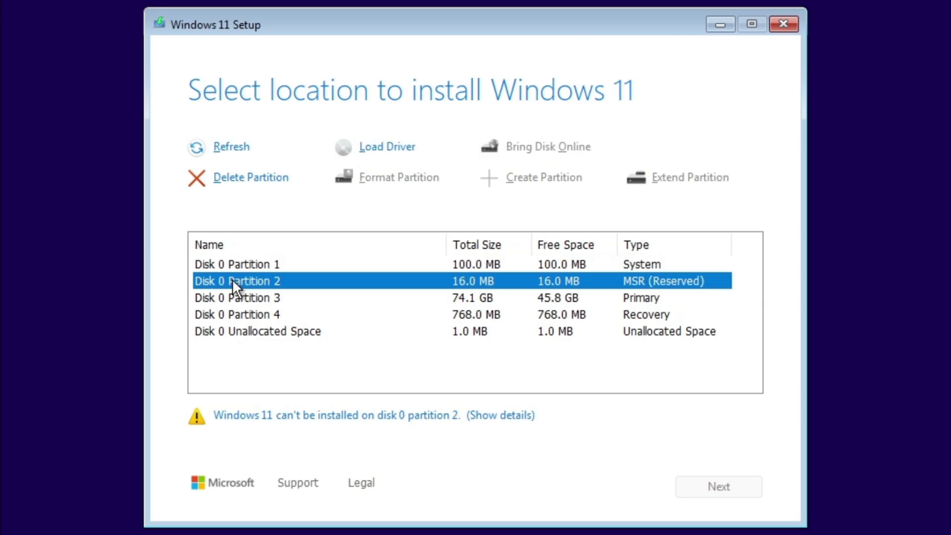
click(231, 292)
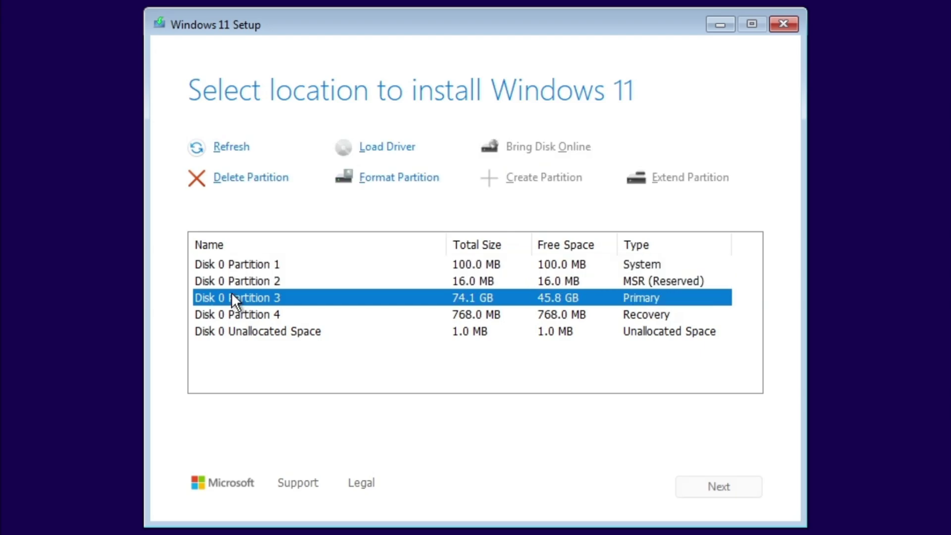
click(230, 264)
click(239, 283)
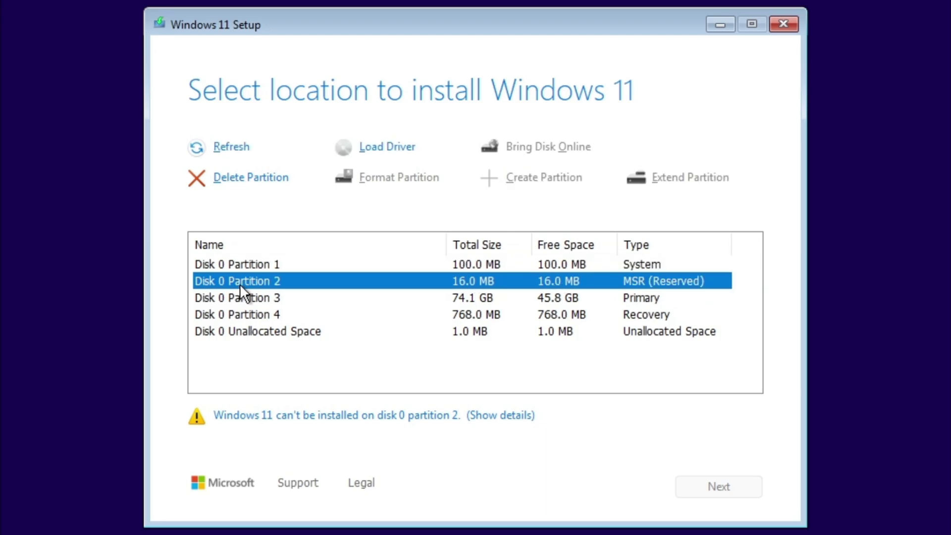
click(250, 298)
click(244, 318)
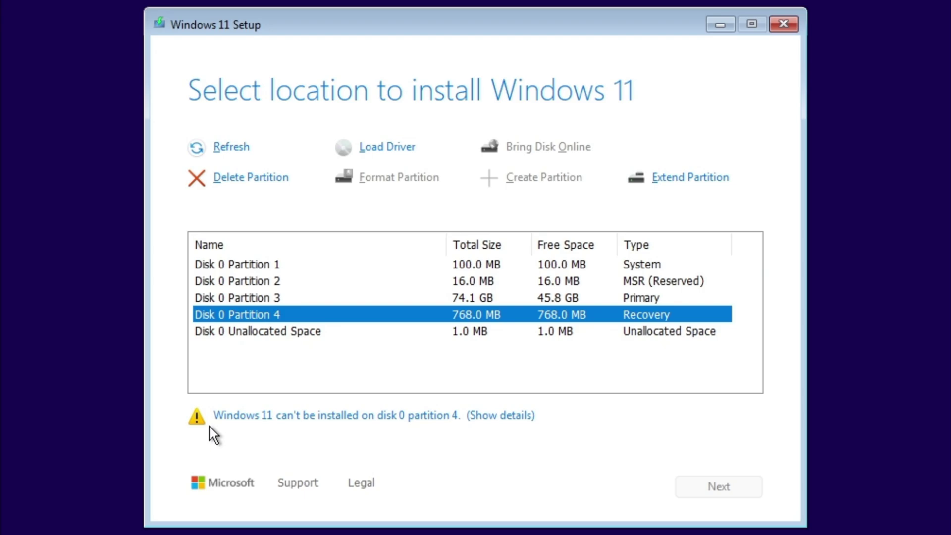
click(237, 263)
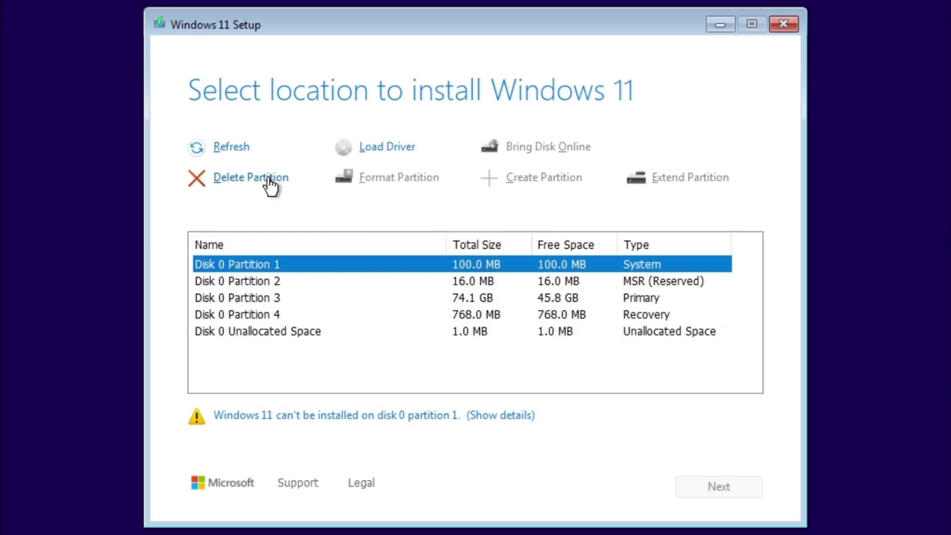
Delete the 100 MB system and 16 MB reserved partitions on disk 0, then continue.
click(250, 177)
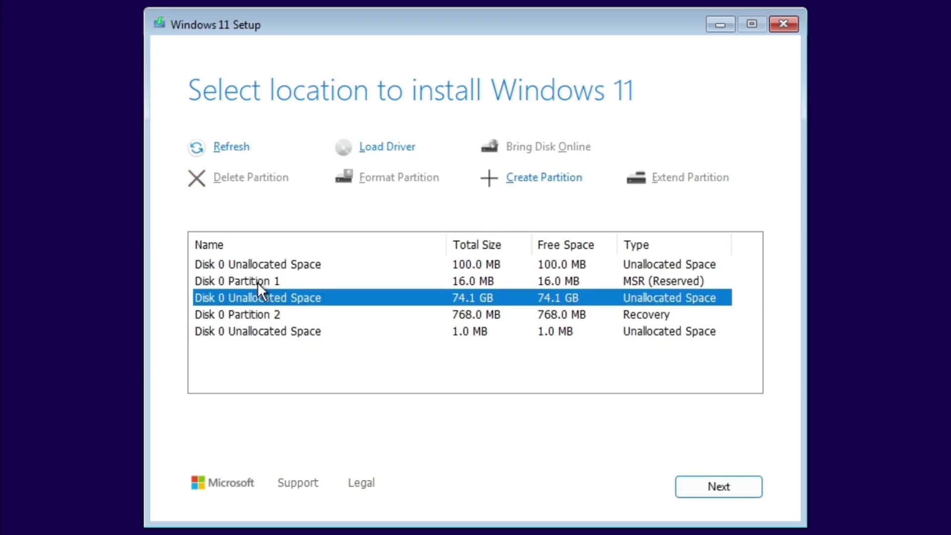
click(257, 280)
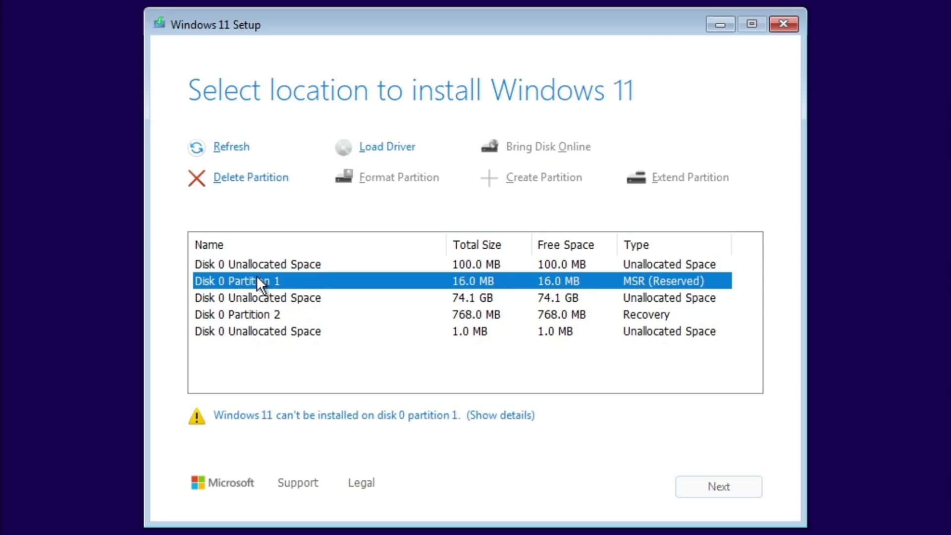
click(236, 179)
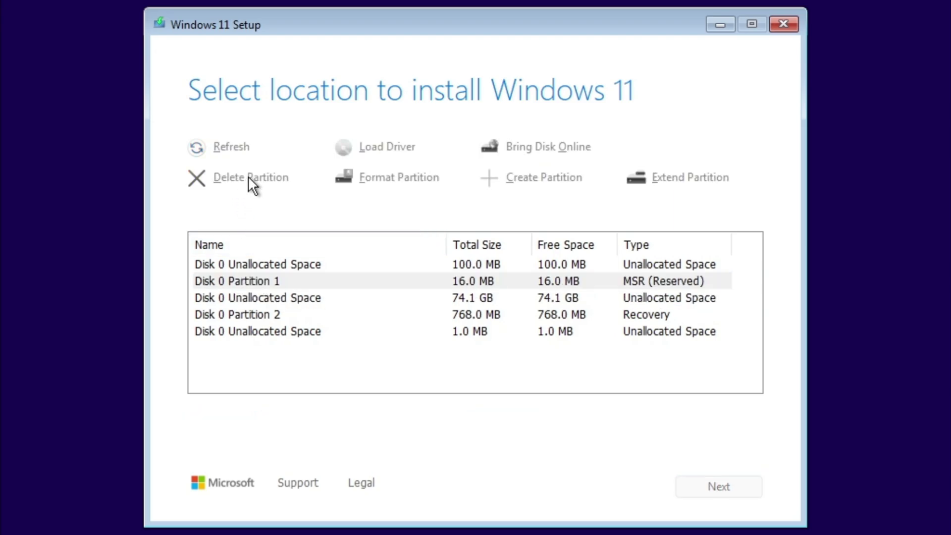
click(723, 486)
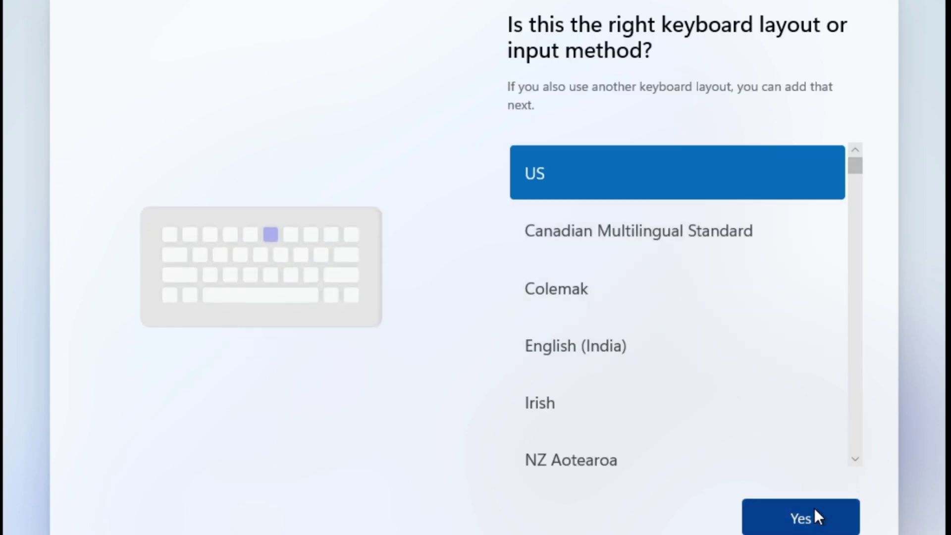
Confirm US as the keyboard layout.
click(796, 522)
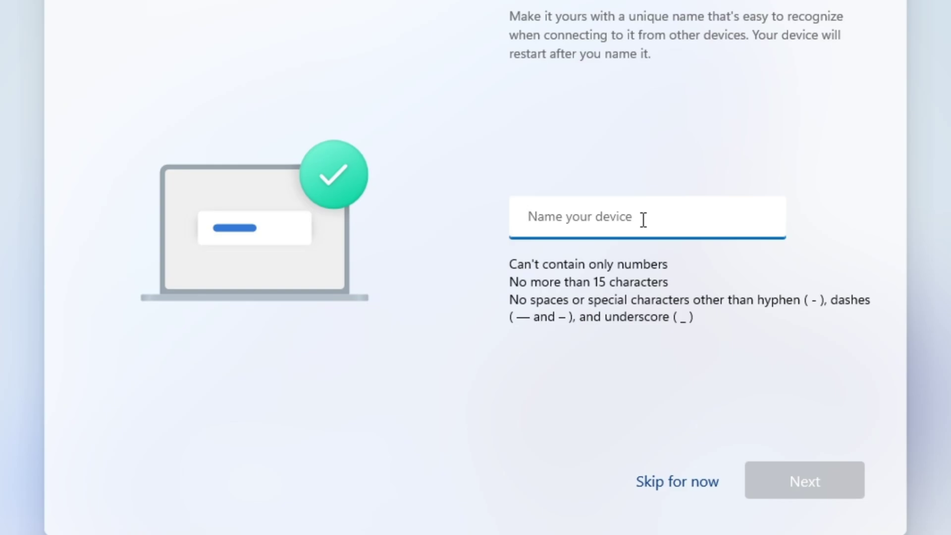
Skip naming the device with 'Skip for now'.
click(692, 486)
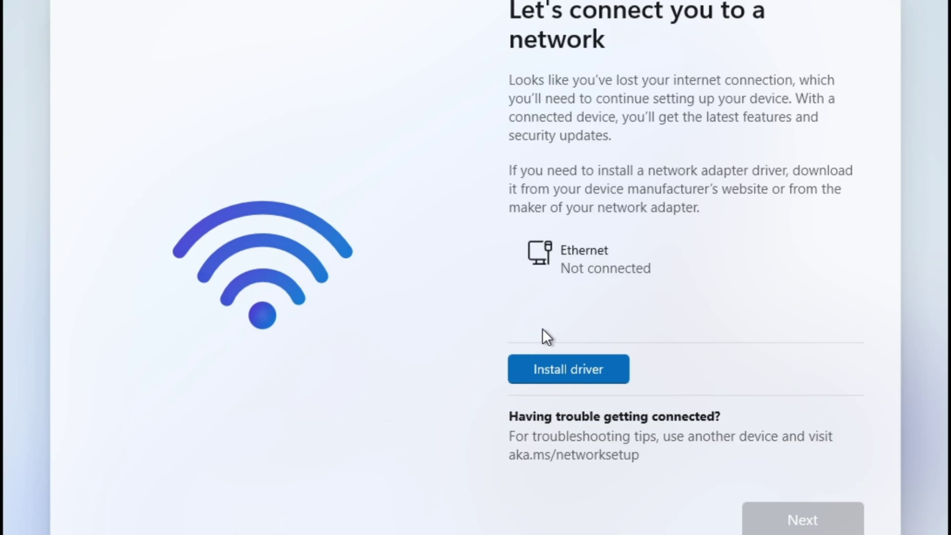
Bring up the network driver folder picker, then cancel it without choosing a folder.
click(602, 371)
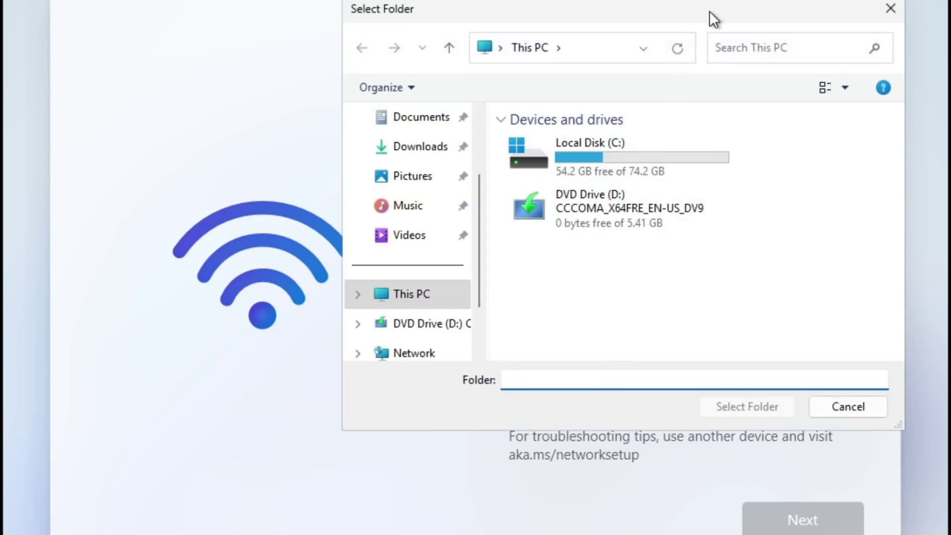
drag(710, 11, 577, 12)
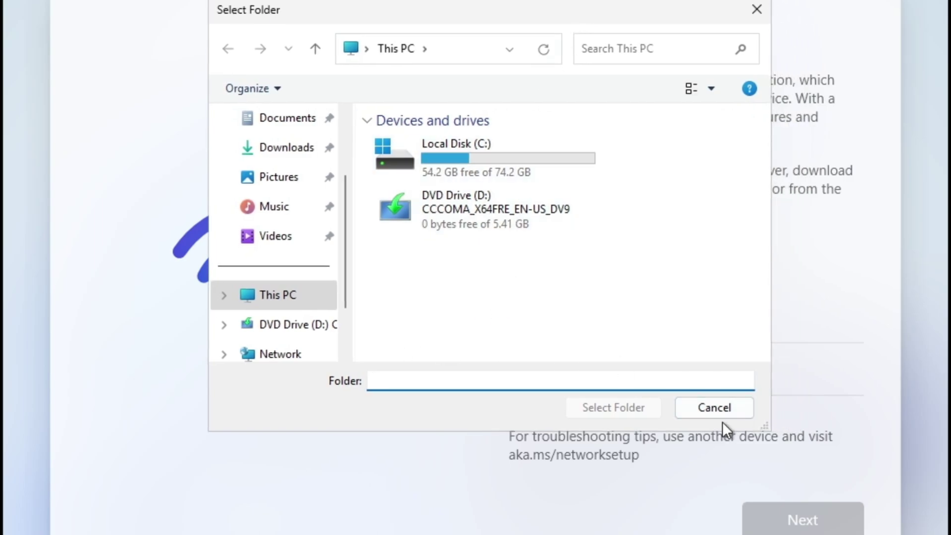
click(712, 407)
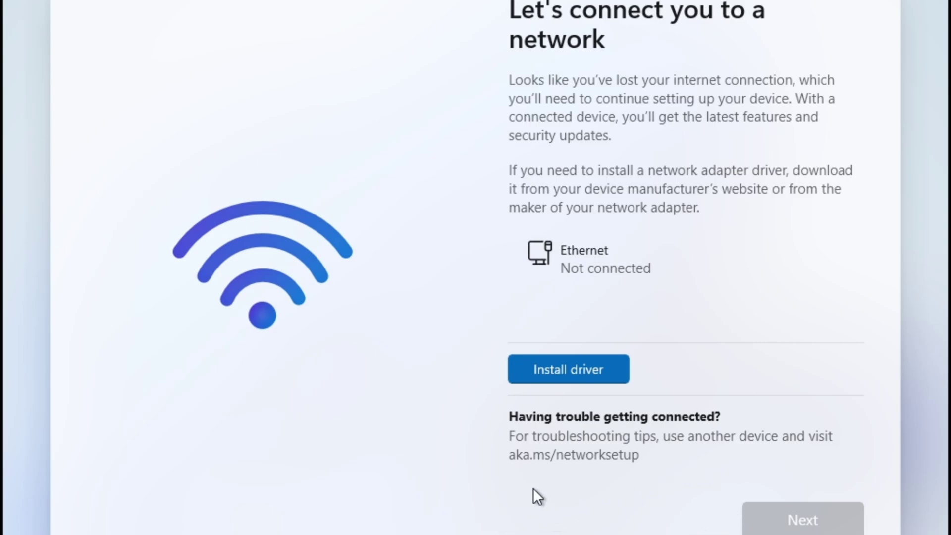
Open Command Prompt with Shift+F10 and enter oobe\bypassnro at the System32 prompt.
key(shift+F10)
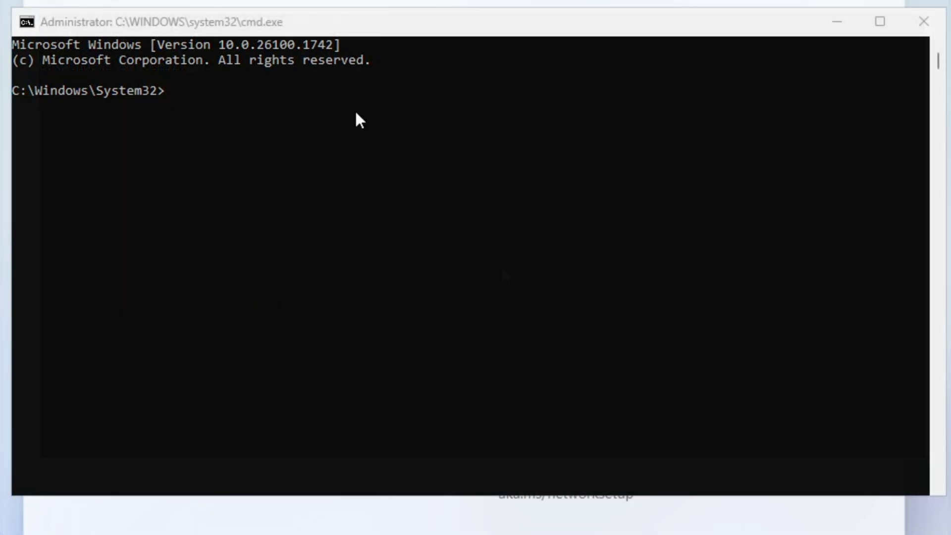
click(337, 104)
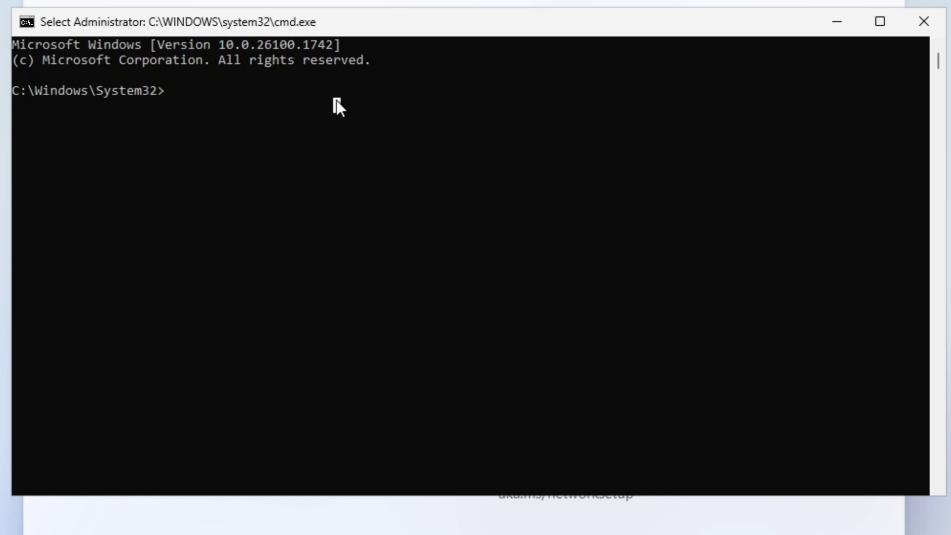
text(oobe)
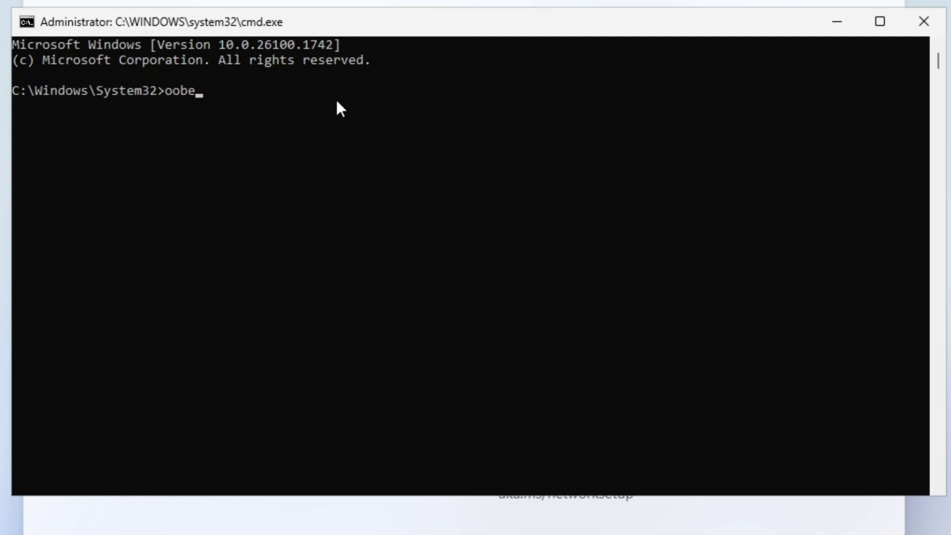
text(ypassnro)
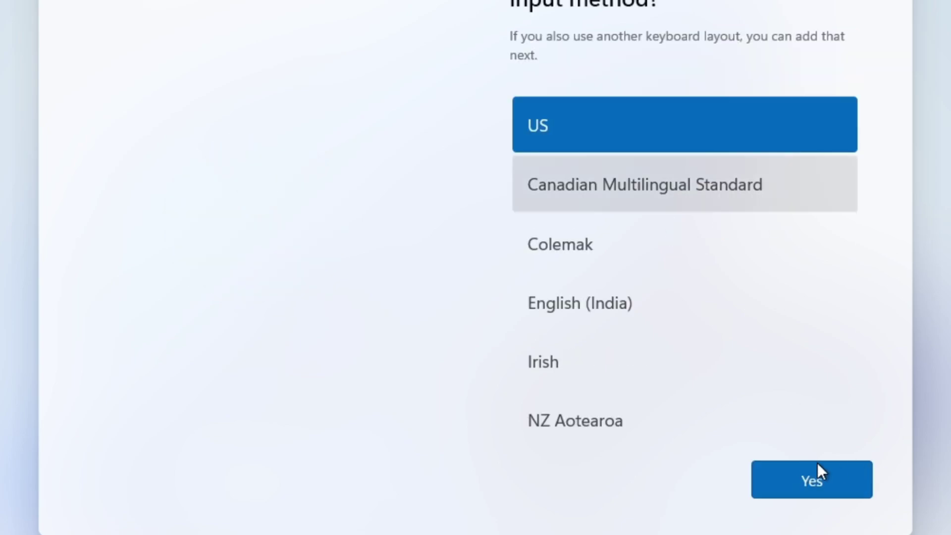
Accept US as the keyboard layout and decline adding a second layout.
click(813, 476)
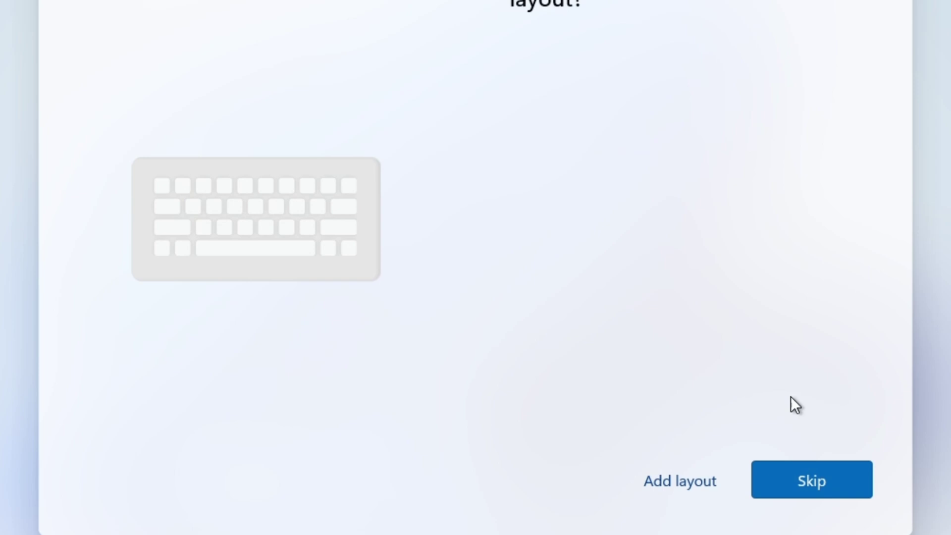
click(820, 478)
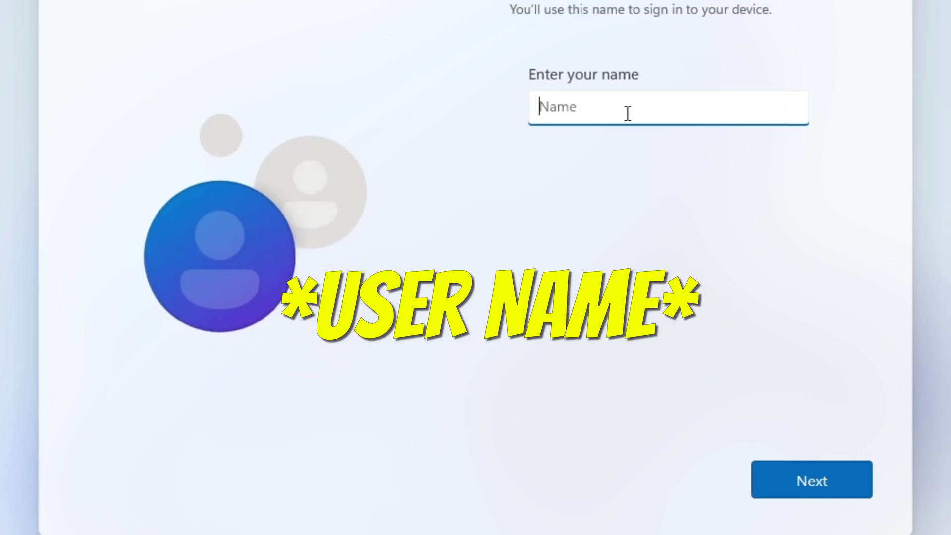
Name the local account 'tech', then enter and re-enter its password.
text(tech)
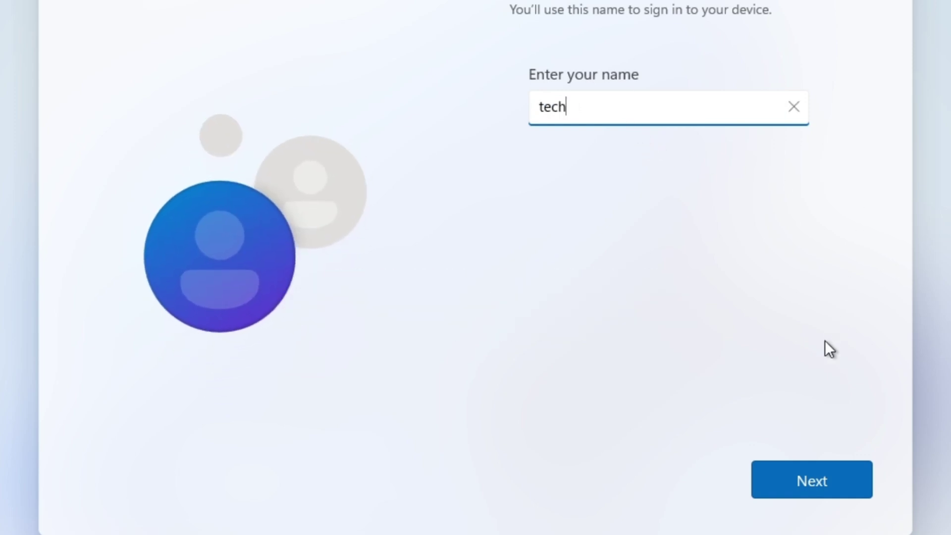
click(807, 479)
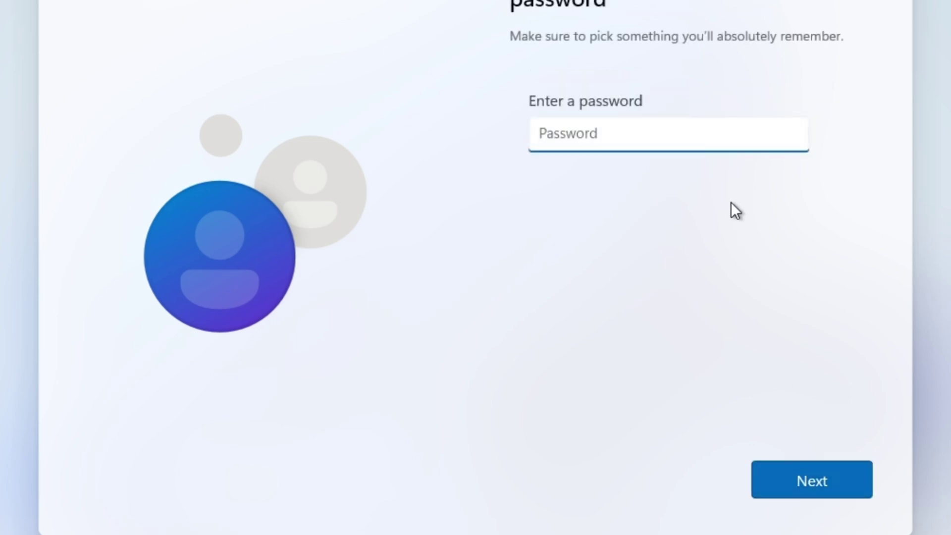
click(803, 479)
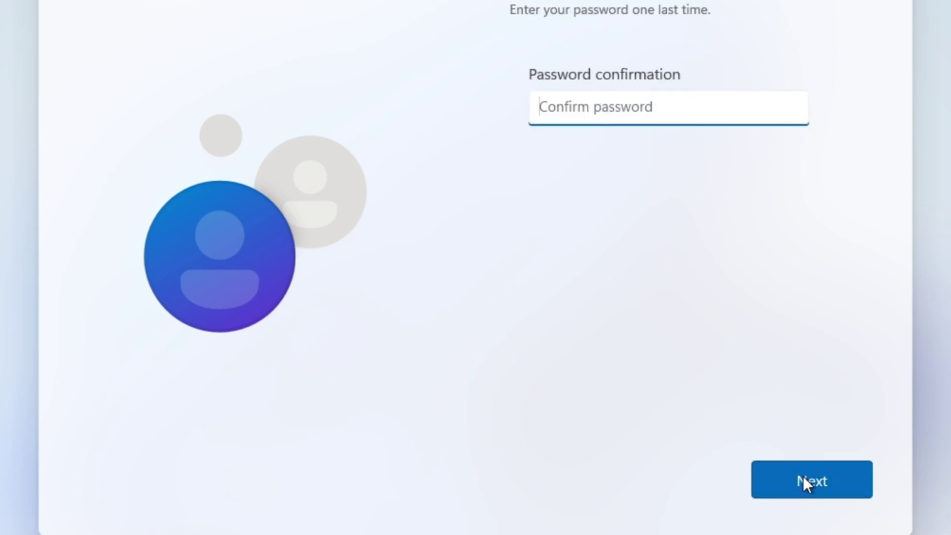
text(******)
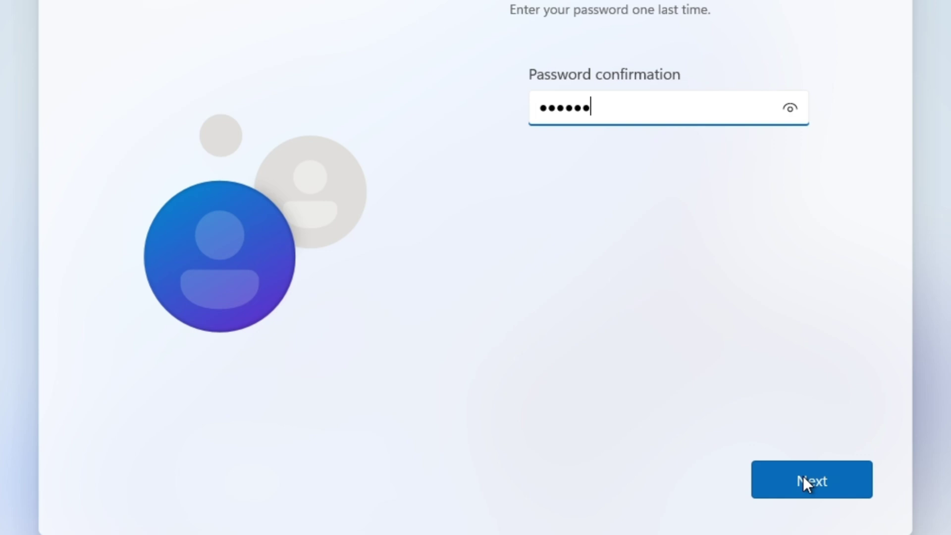
Confirm the password, then choose the first pet's name question and enter an answer.
click(803, 476)
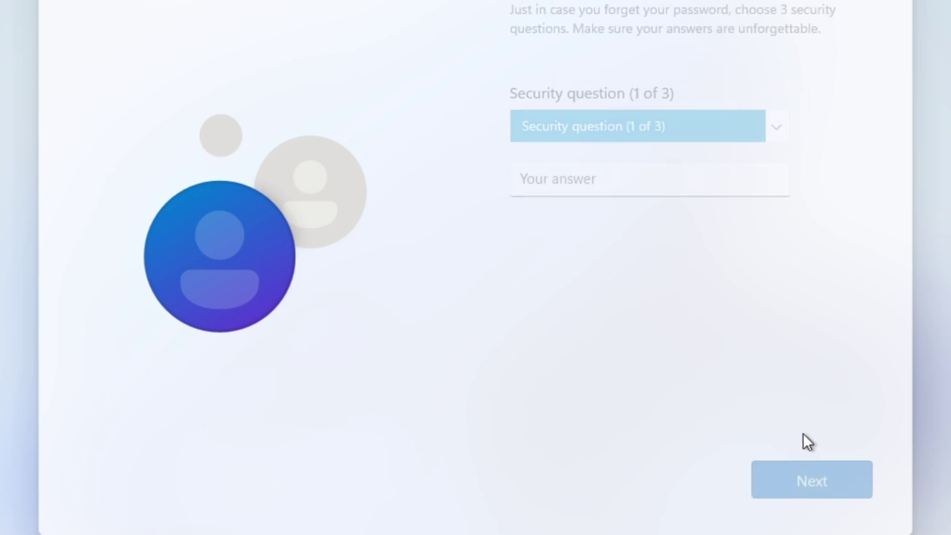
click(563, 126)
click(563, 146)
click(602, 181)
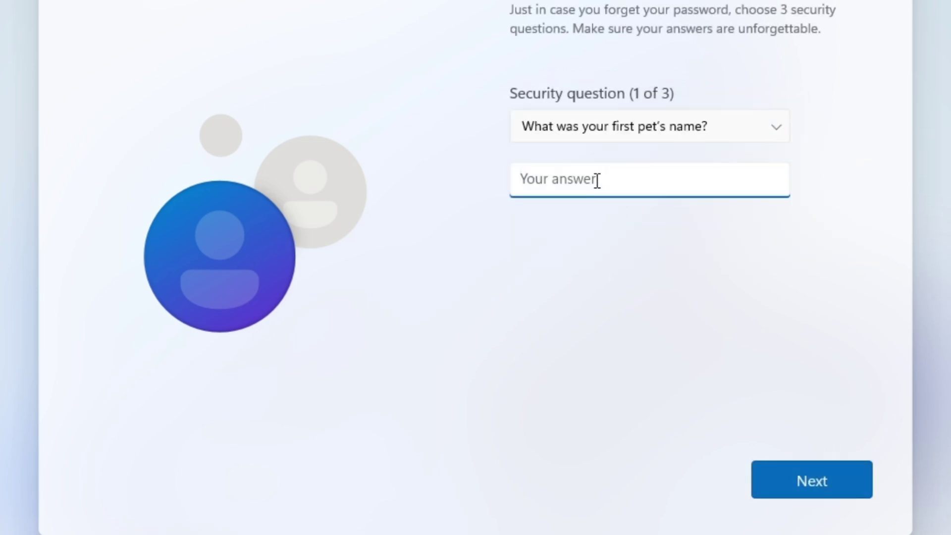
text(bob)
click(843, 480)
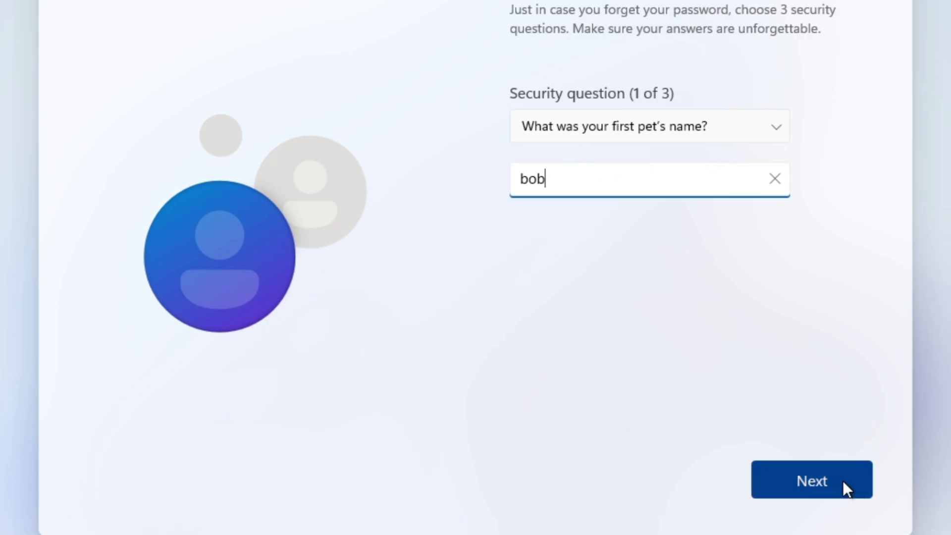
Choose the city question for the second slot and enter an answer.
click(642, 119)
click(615, 149)
click(585, 186)
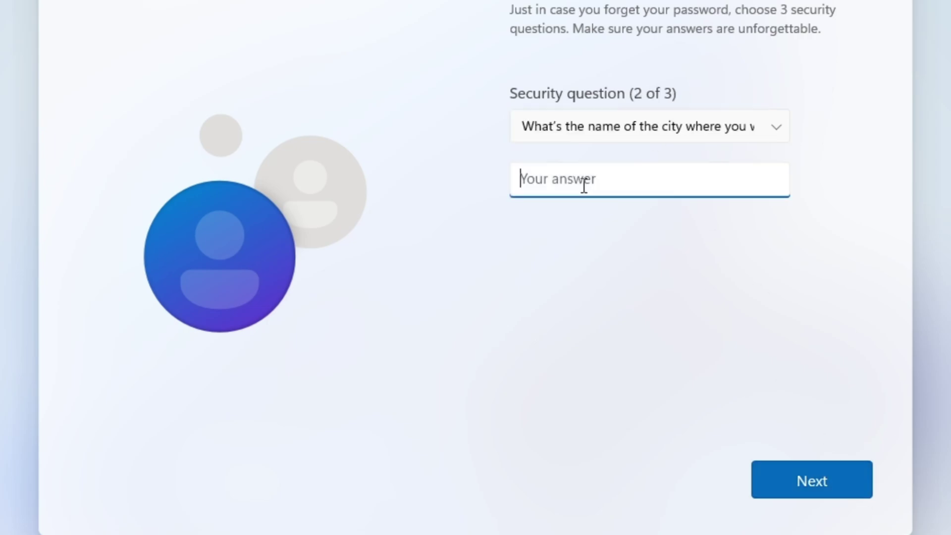
text(bob)
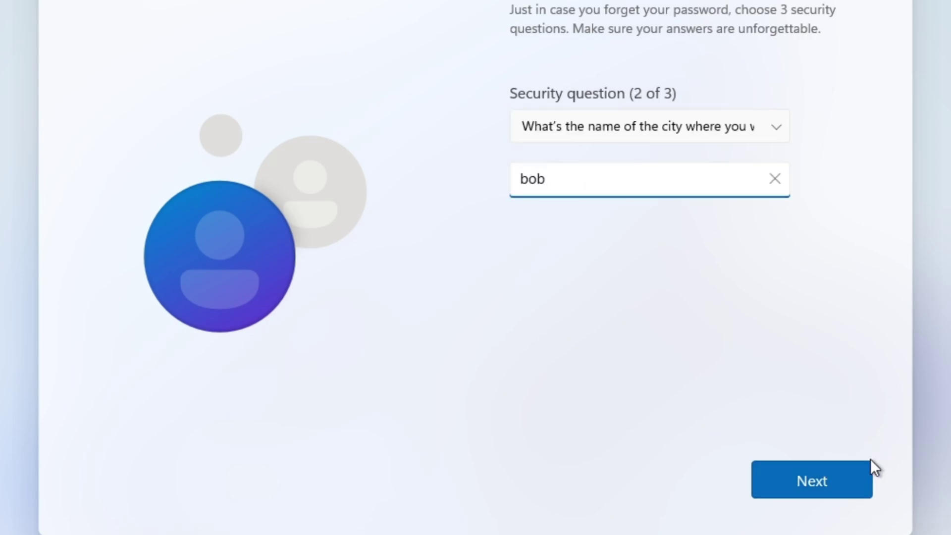
click(837, 476)
Choose the third security question and enter its answer.
click(639, 126)
click(614, 154)
click(623, 181)
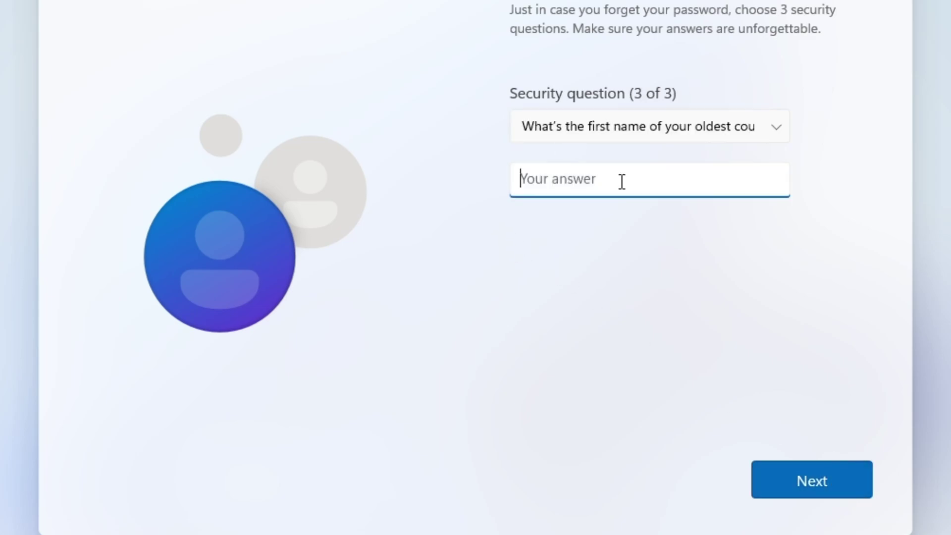
text(bob)
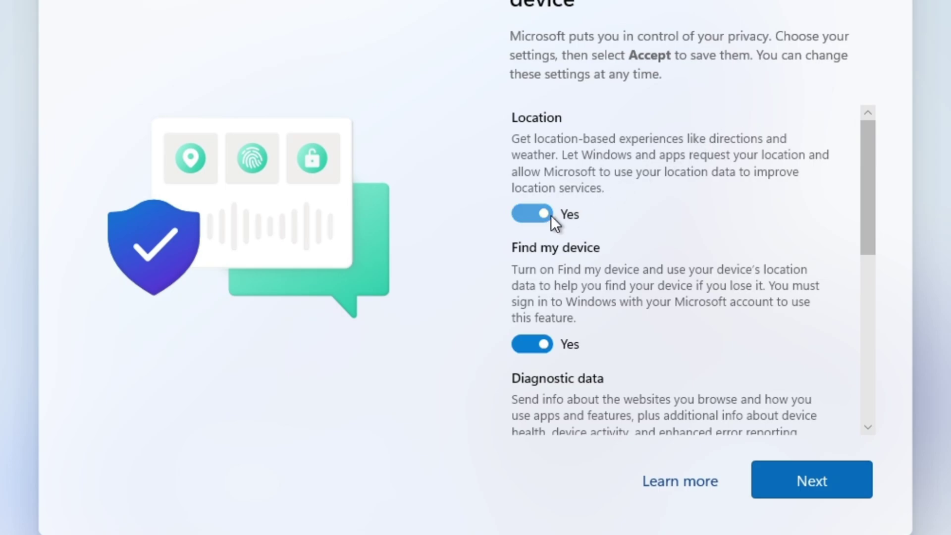
Turn off Location and Find my device on the privacy page.
click(533, 215)
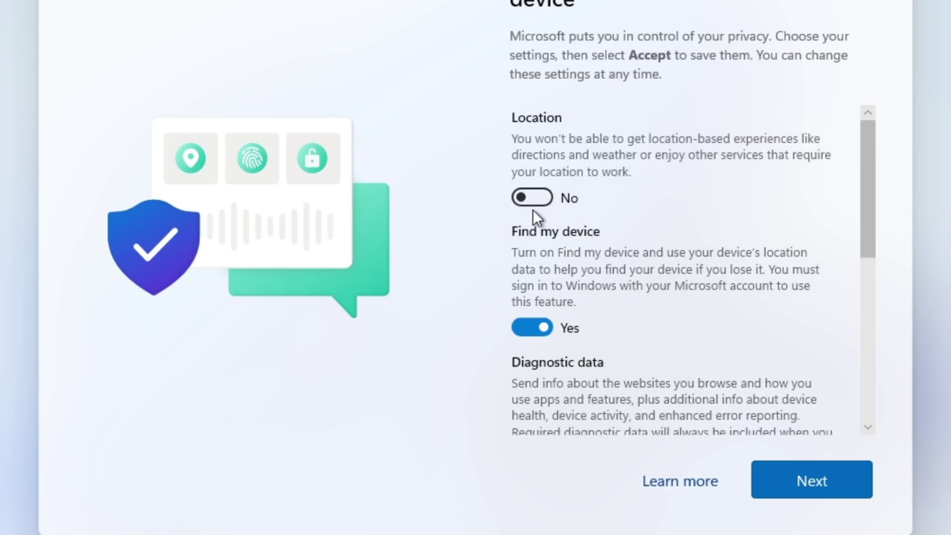
scroll(533, 210, down, 2)
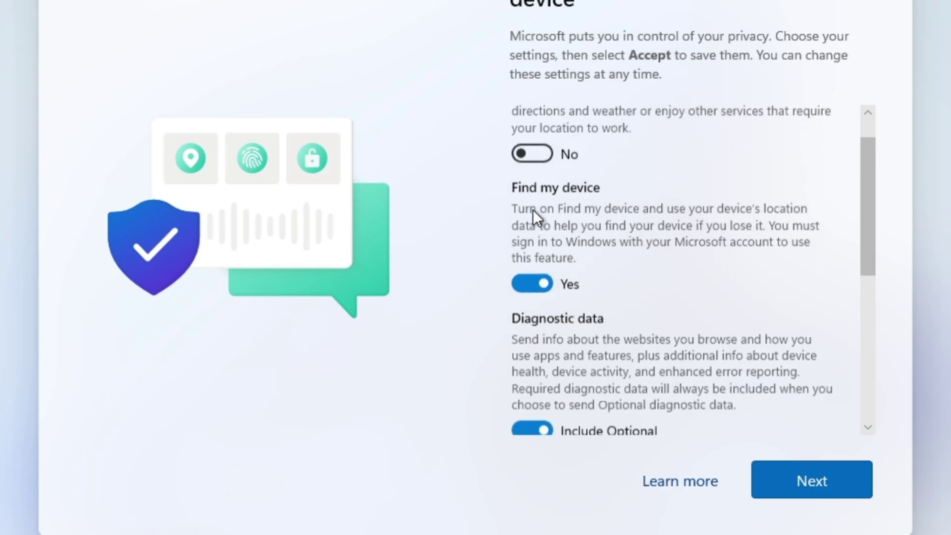
click(535, 277)
scroll(633, 246, up, 1)
scroll(634, 246, down, 2)
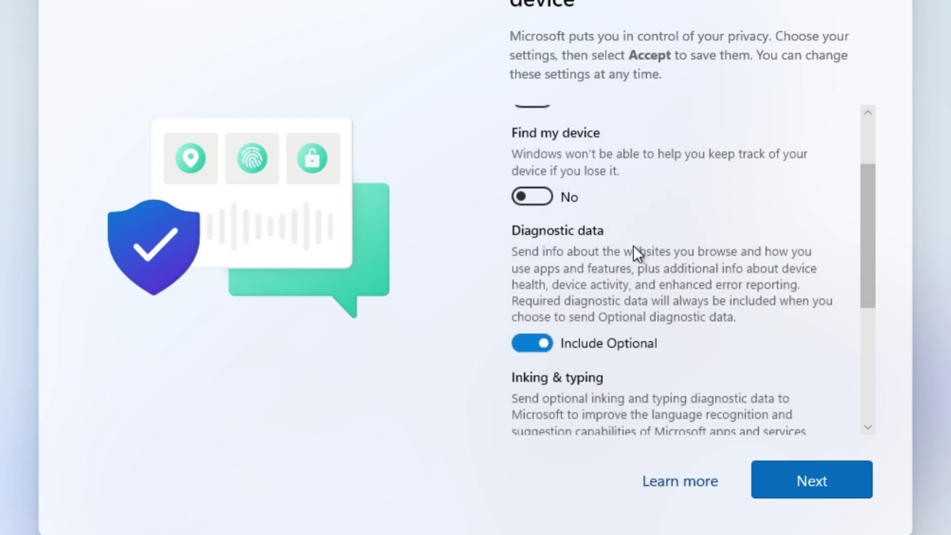
scroll(633, 245, up, 2)
scroll(633, 242, down, 3)
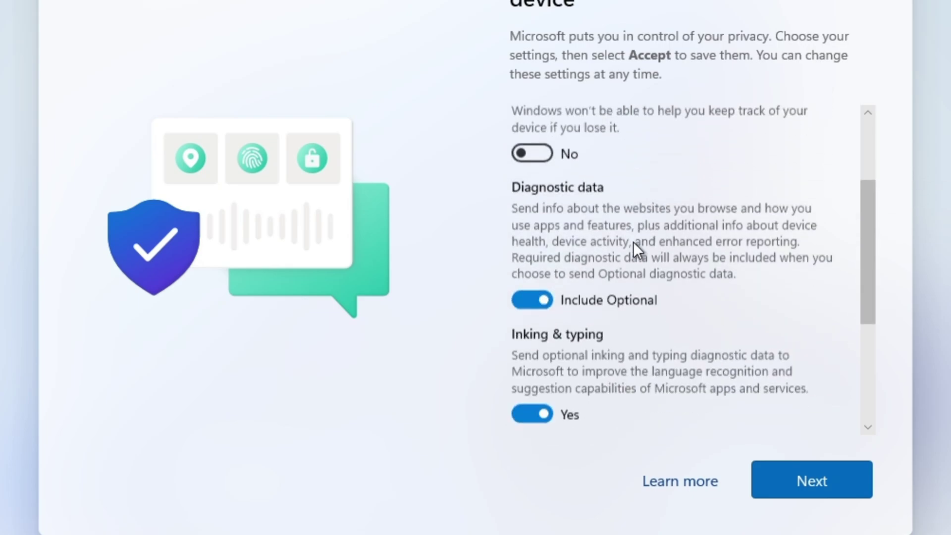
Set diagnostic data to Required only and turn off Inking & typing and Tailored experiences.
click(529, 285)
scroll(547, 366, down, 3)
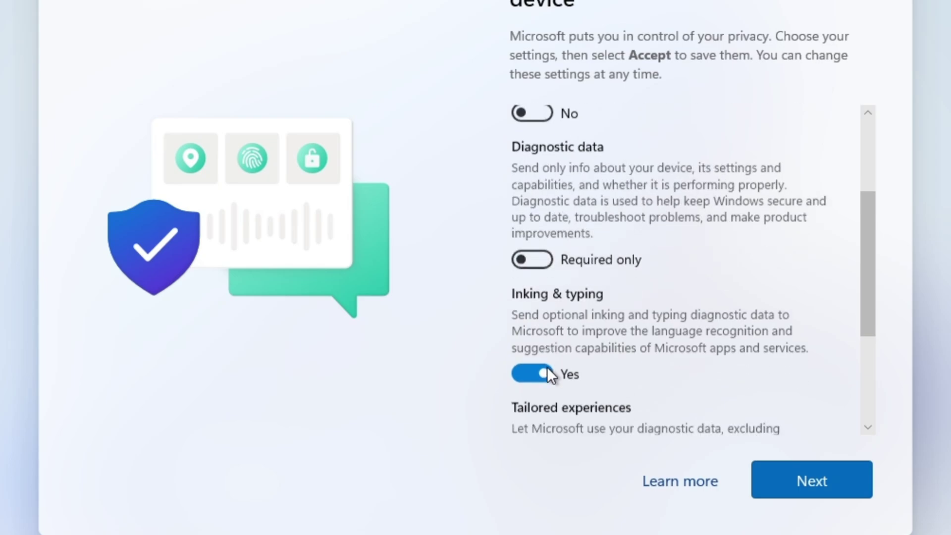
scroll(708, 337, up, 2)
scroll(710, 339, down, 2)
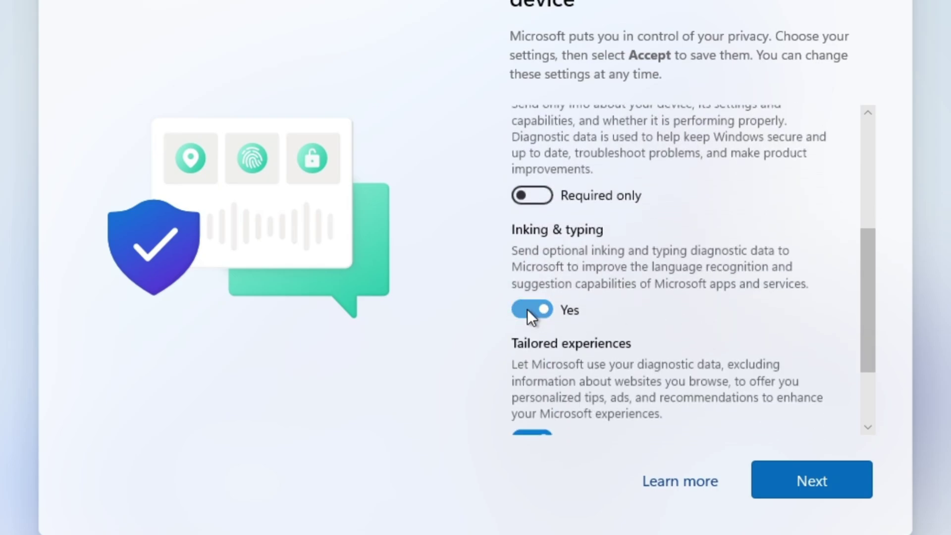
click(539, 308)
scroll(795, 304, down, 3)
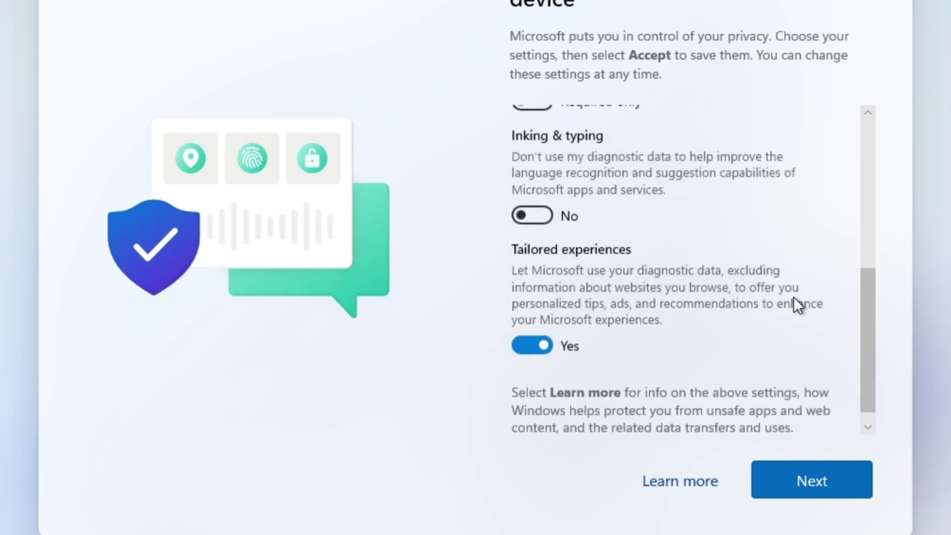
click(532, 336)
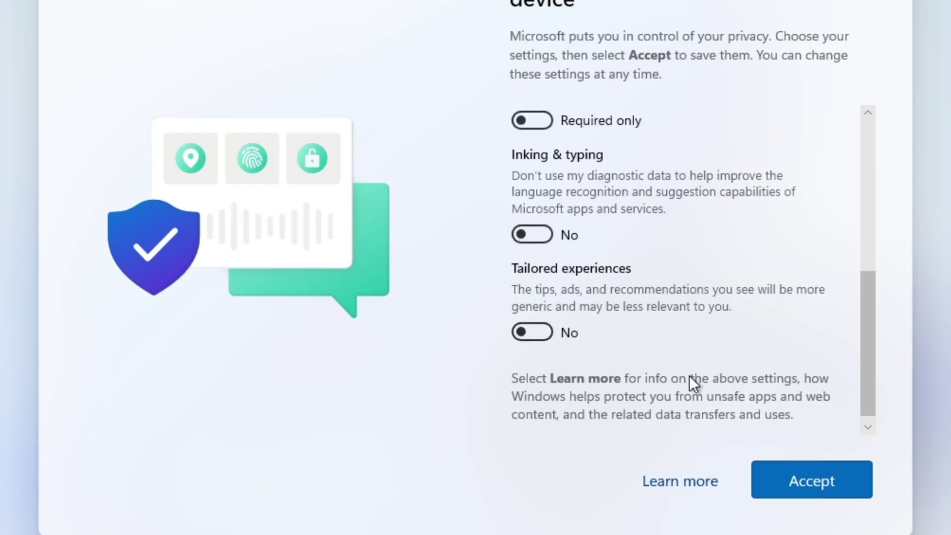